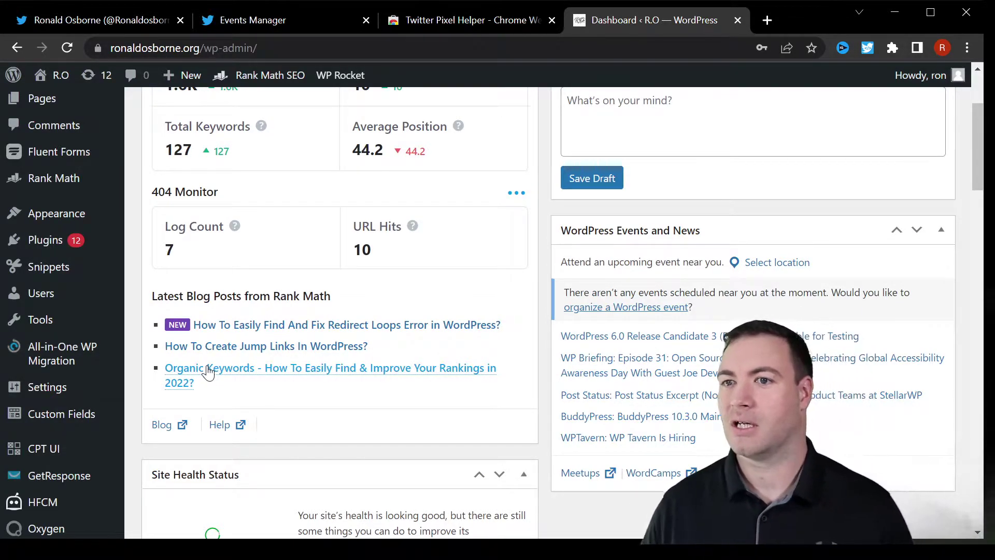
Step: Switch to the Twitter profile page showing the tweet that links to the site's blog post
left_click(95, 25)
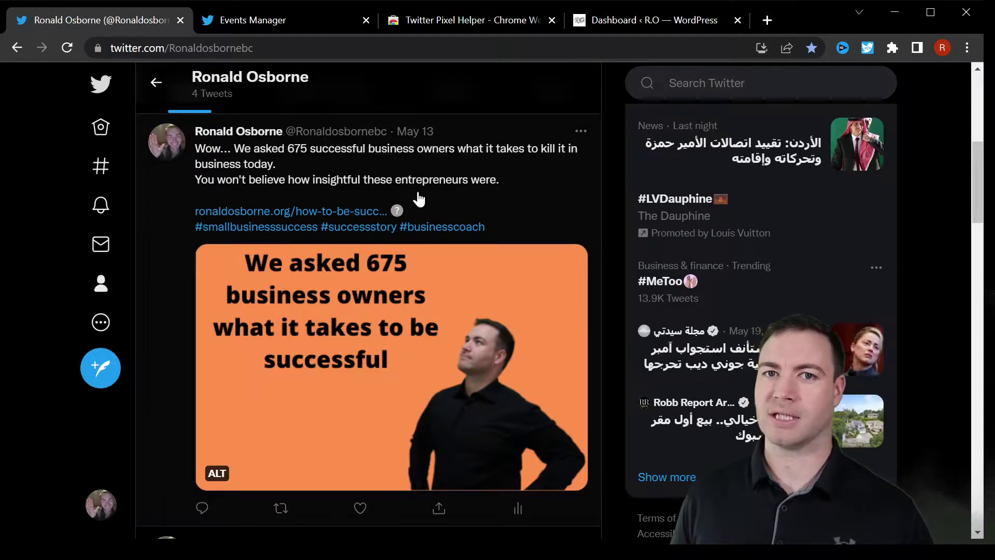
Step: Reach the Ads Manager overview ($2.81 spend, 192 impressions) and show the Tools list
left_click(101, 326)
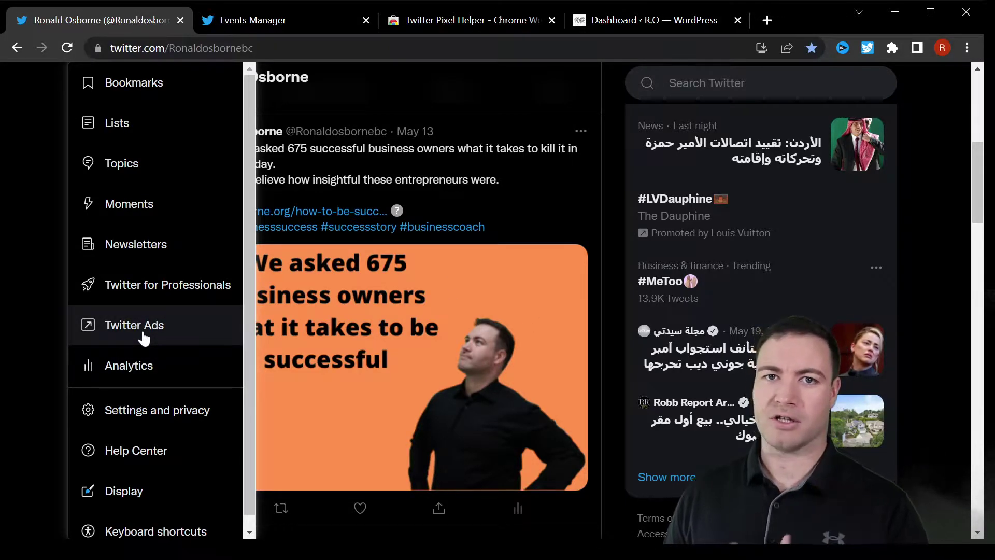
left_click(285, 21)
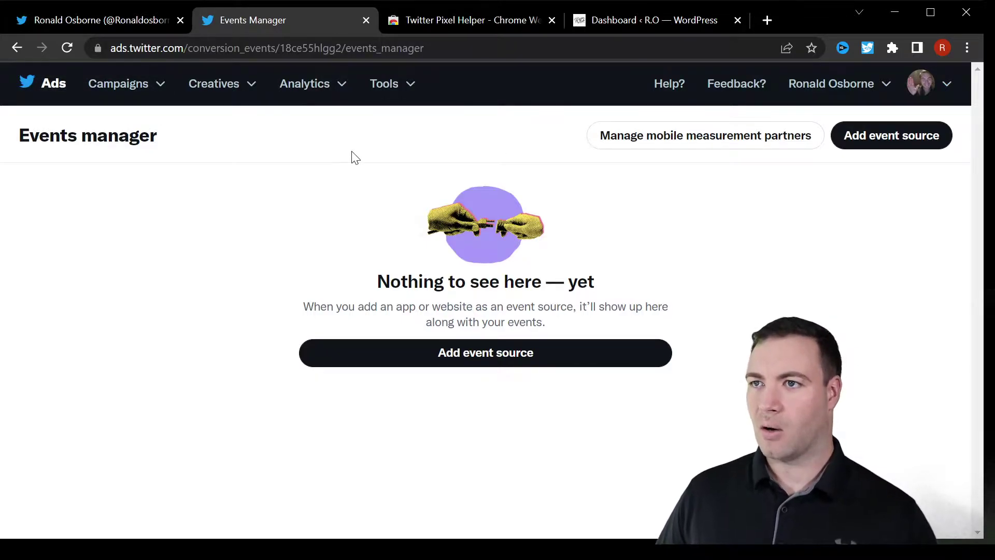
left_click(45, 87)
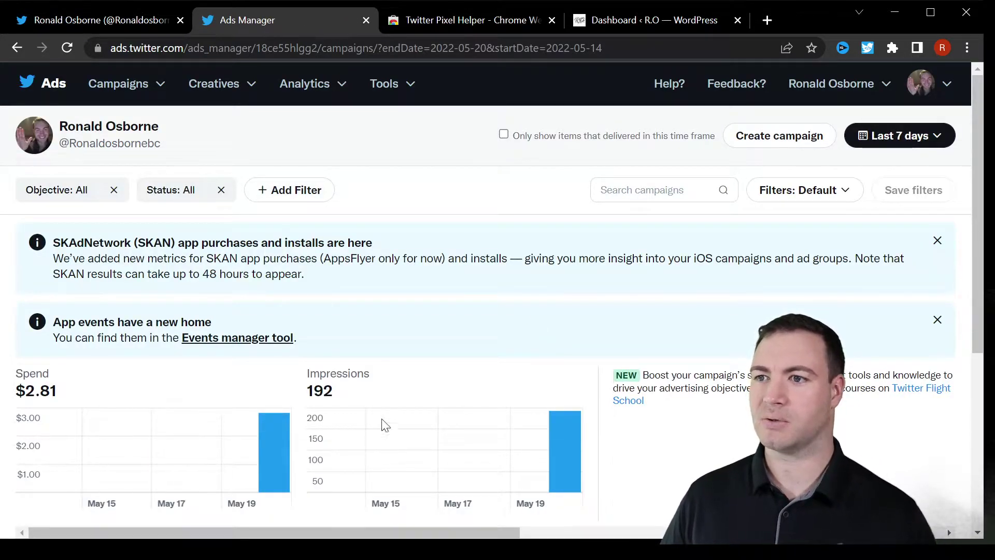
mouse_move(262, 431)
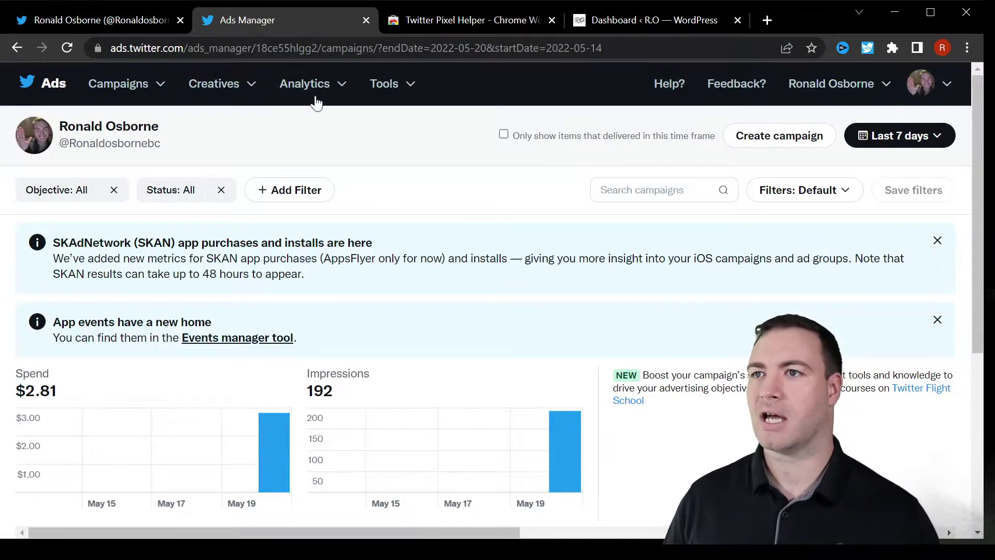
left_click(399, 93)
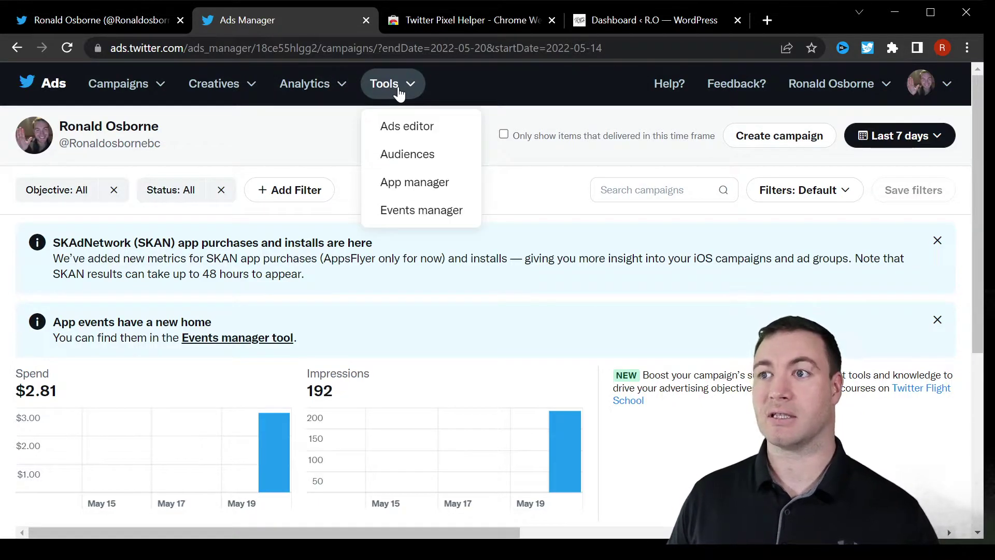
Step: In Events manager, add a new event source of type Universal website tag
left_click(425, 213)
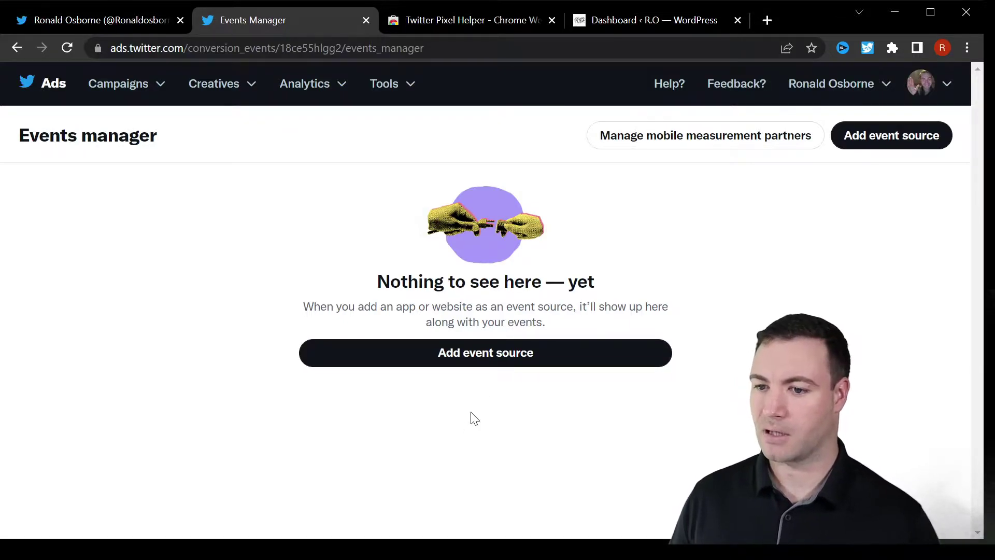
left_click(503, 356)
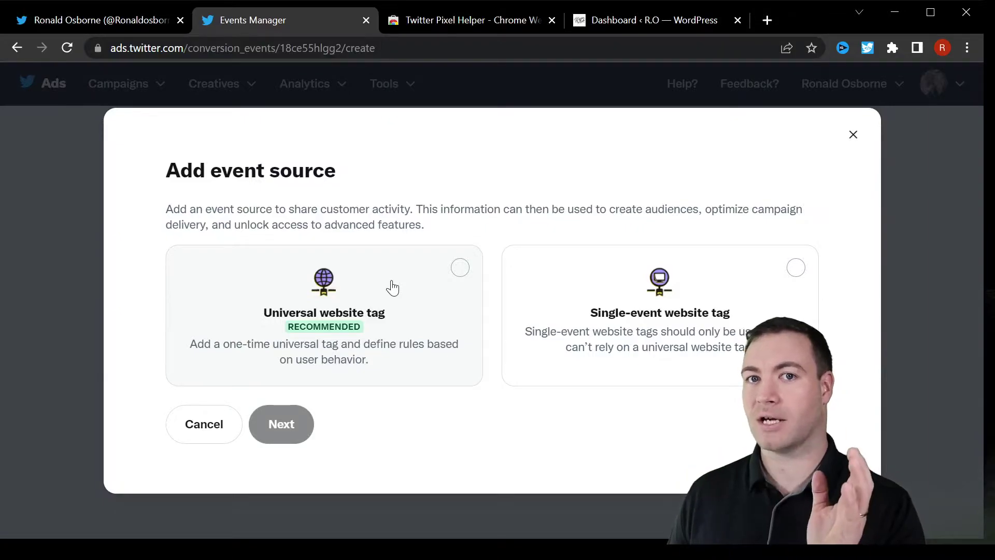
left_click(401, 290)
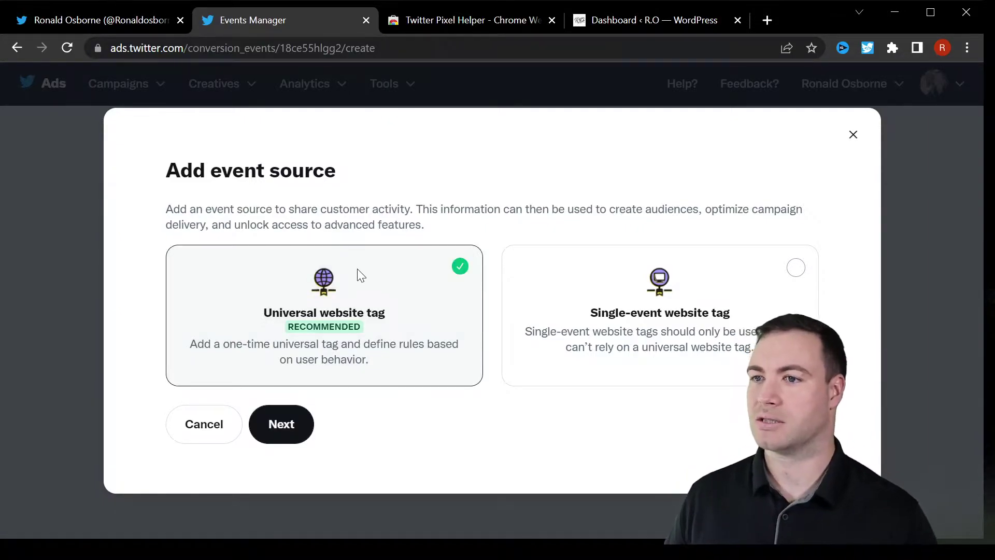
Step: Agree to the terms and select the full Universal Website Tag code snippet
left_click(302, 425)
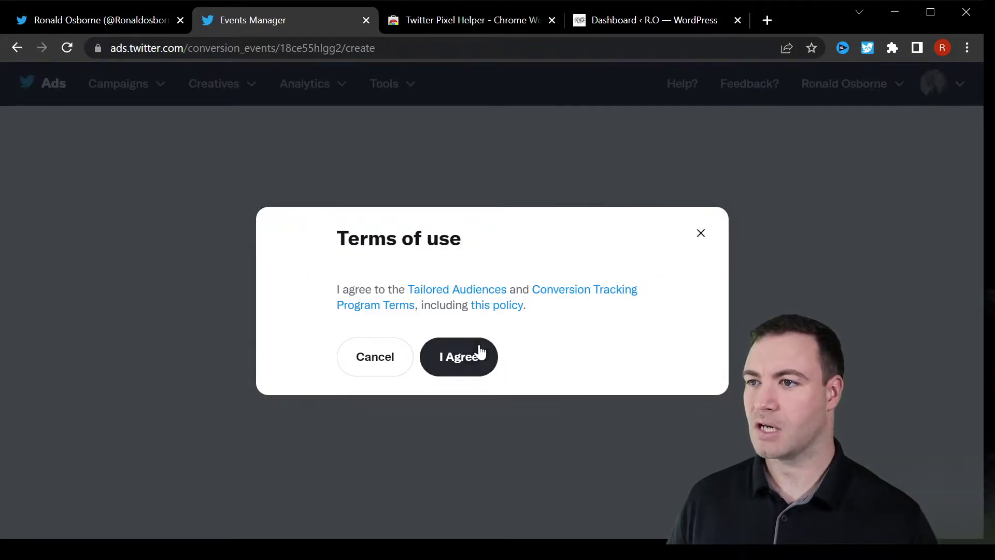
left_click(469, 361)
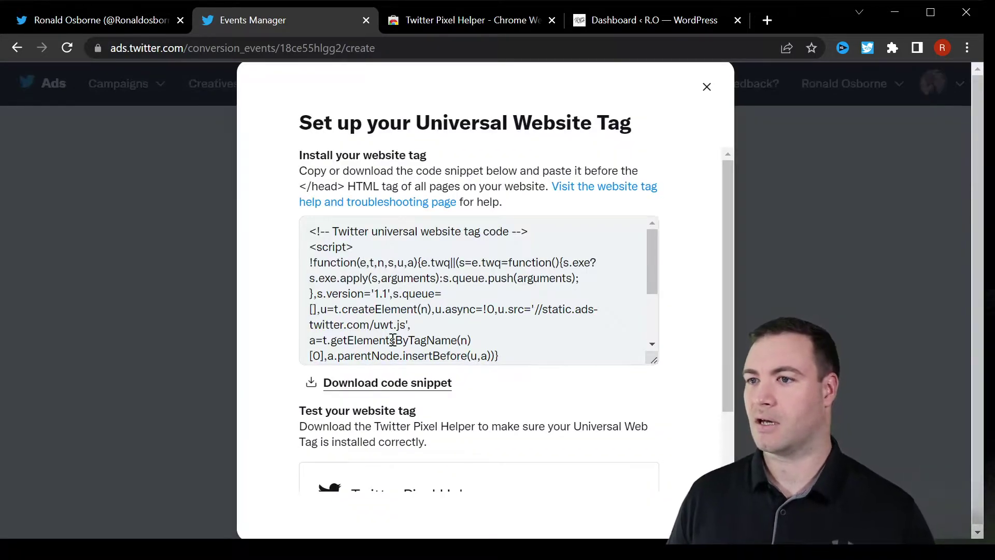
scroll(357, 240, "down", 1)
scroll(356, 240, "down", 5)
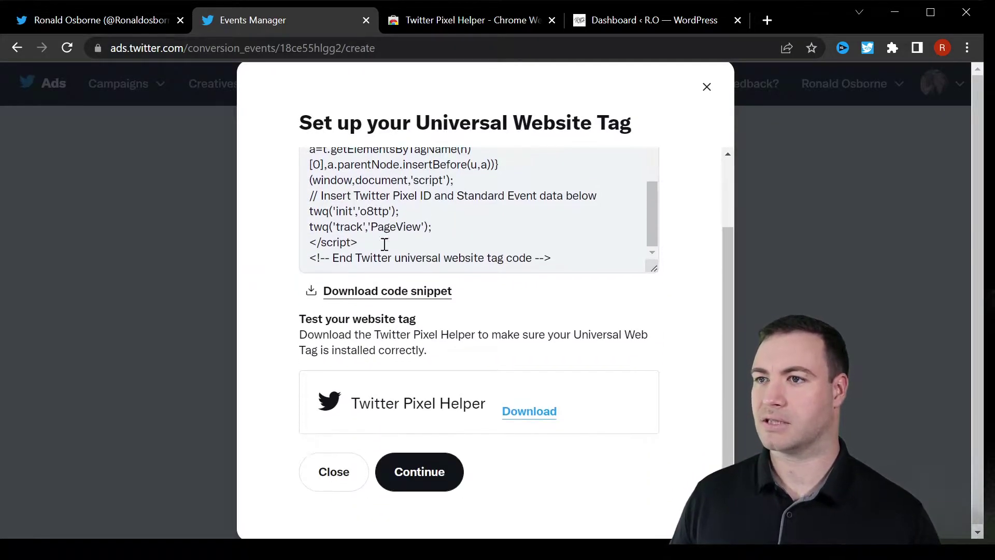
scroll(395, 260, "up", 4)
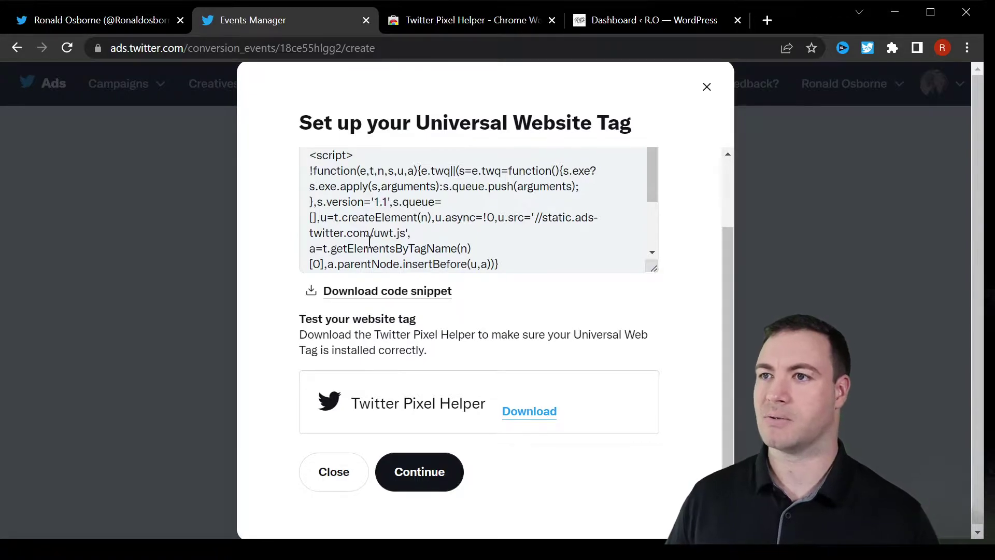
scroll(369, 241, "up", 2)
scroll(460, 319, "down", 1)
scroll(553, 309, "down", 4)
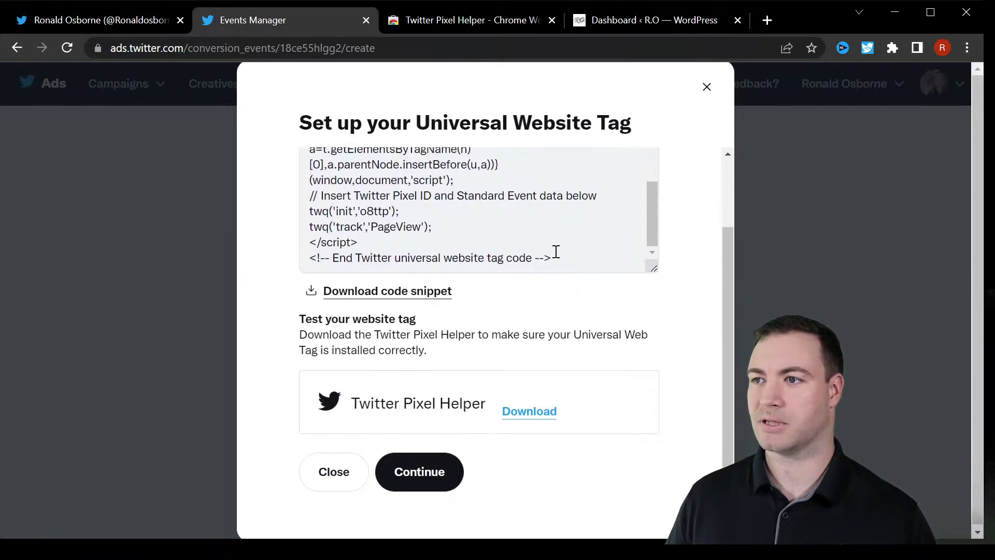
left_click_drag(558, 257, 293, 213)
key("ctrl+c")
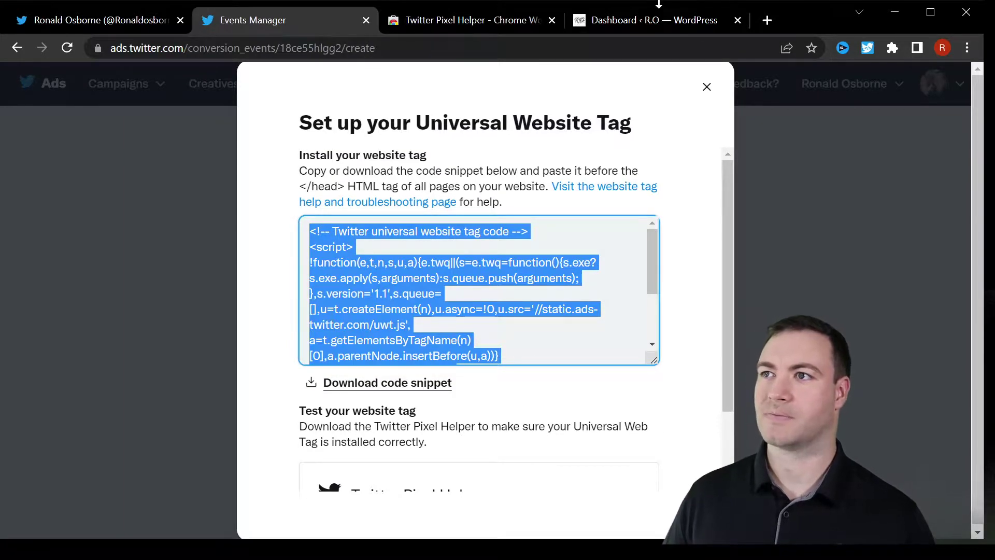
Step: Back in WordPress, view the eight existing HFCM snippets, including Google Analytics and FB Pixel
left_click(650, 19)
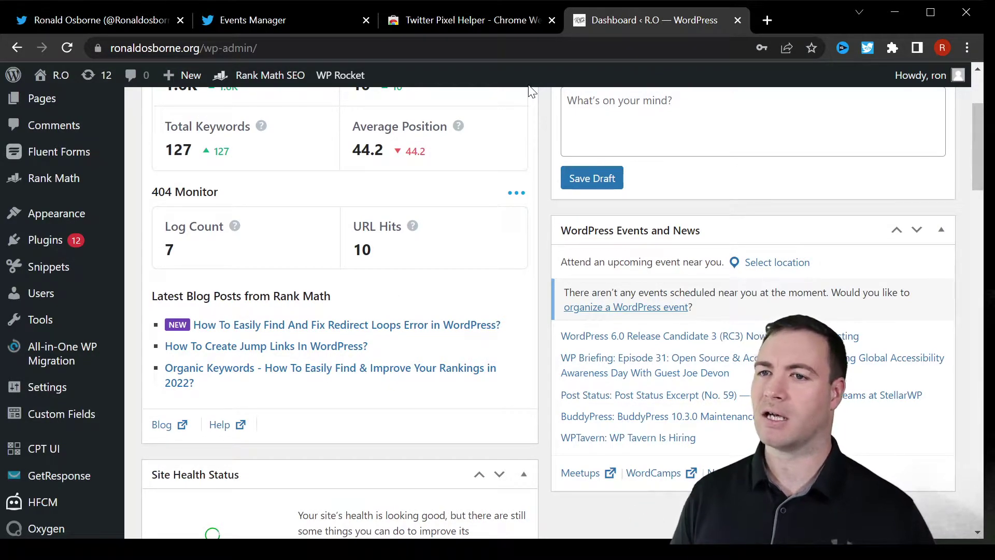
scroll(78, 300, "down", 3)
mouse_move(52, 398)
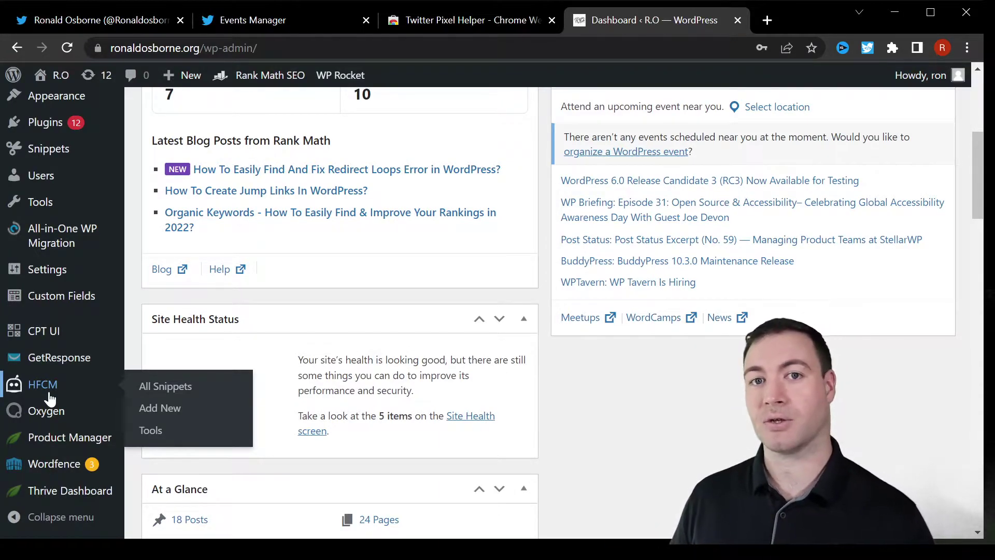
left_click(49, 397)
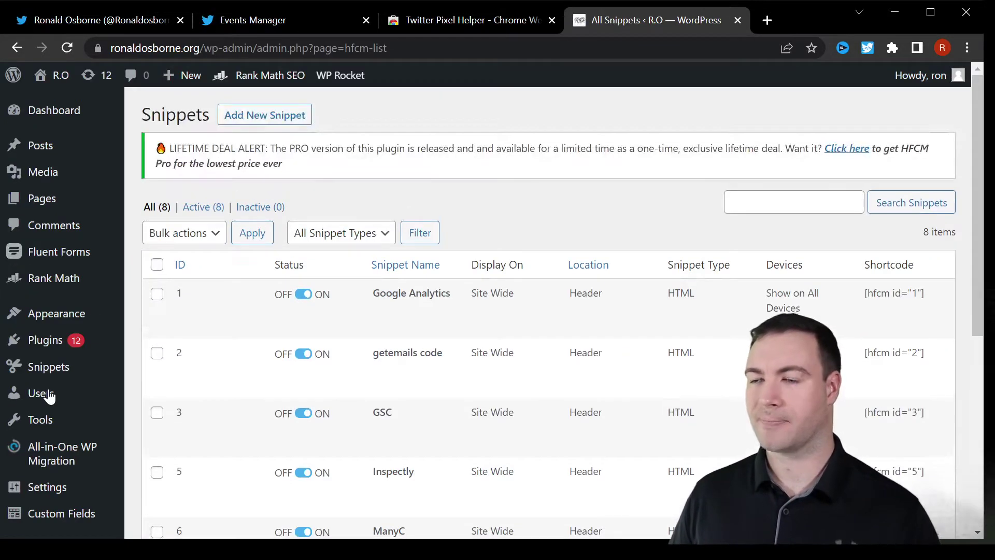
mouse_move(54, 372)
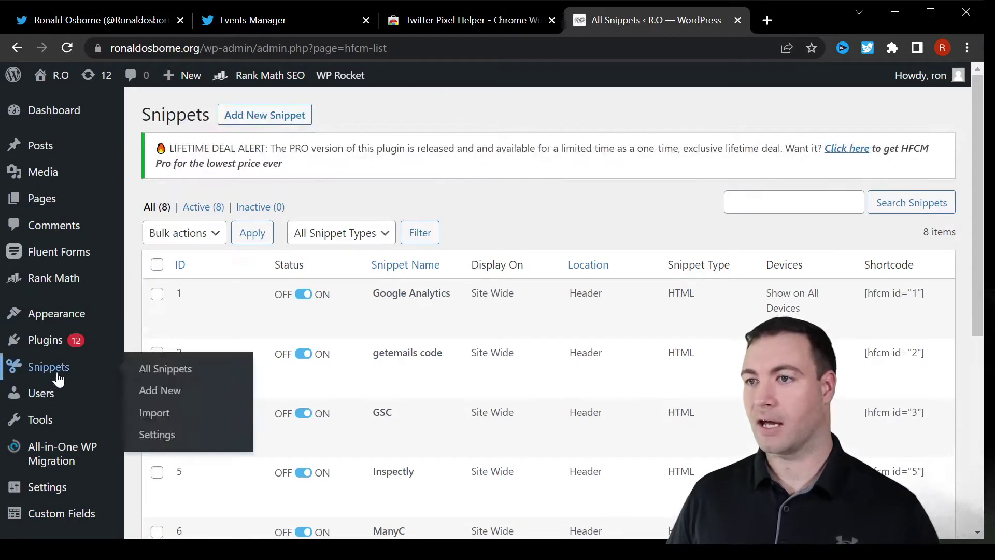
scroll(246, 350, "down", 7)
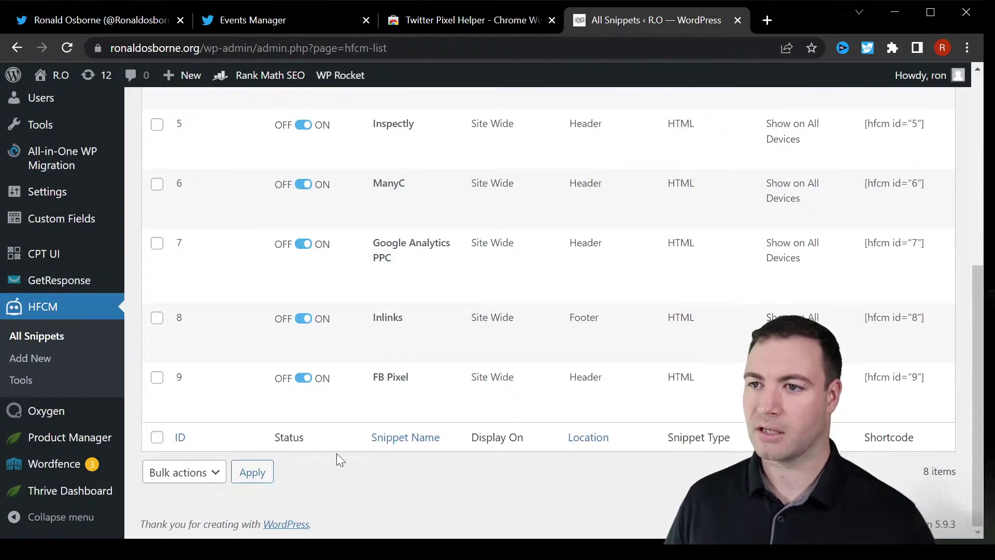
scroll(337, 452, "up", 6)
Step: Create a new HFCM snippet named 'Twitter Pixel'
left_click(272, 117)
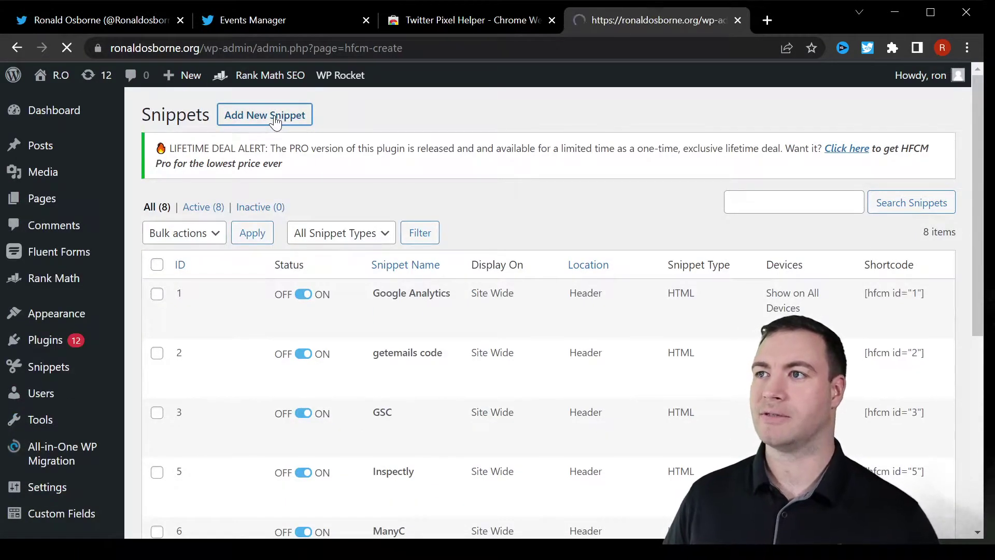
left_click(384, 215)
type("Twitter Pixel")
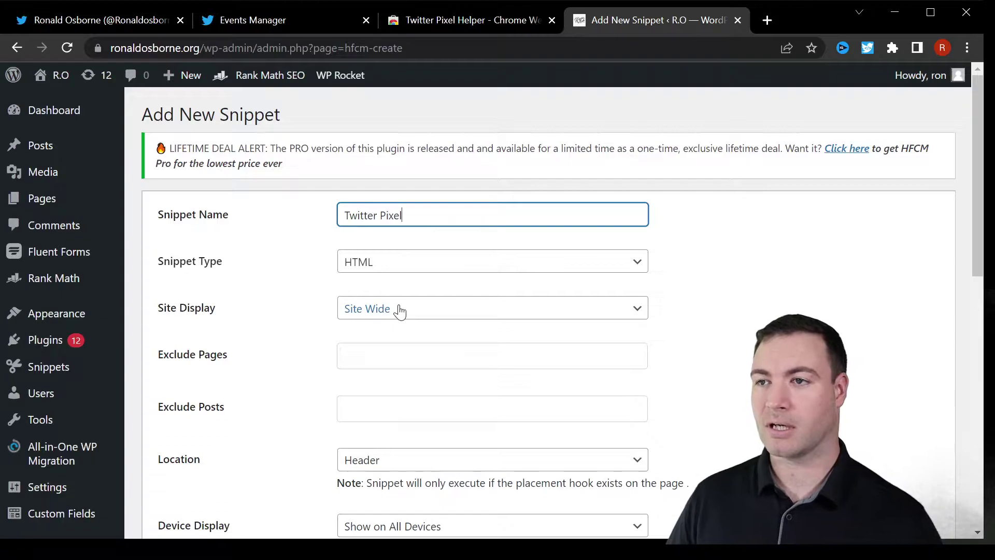
Step: Keep the snippet as HTML, Site Wide, in the Header, and Active
scroll(444, 233, "down", 1)
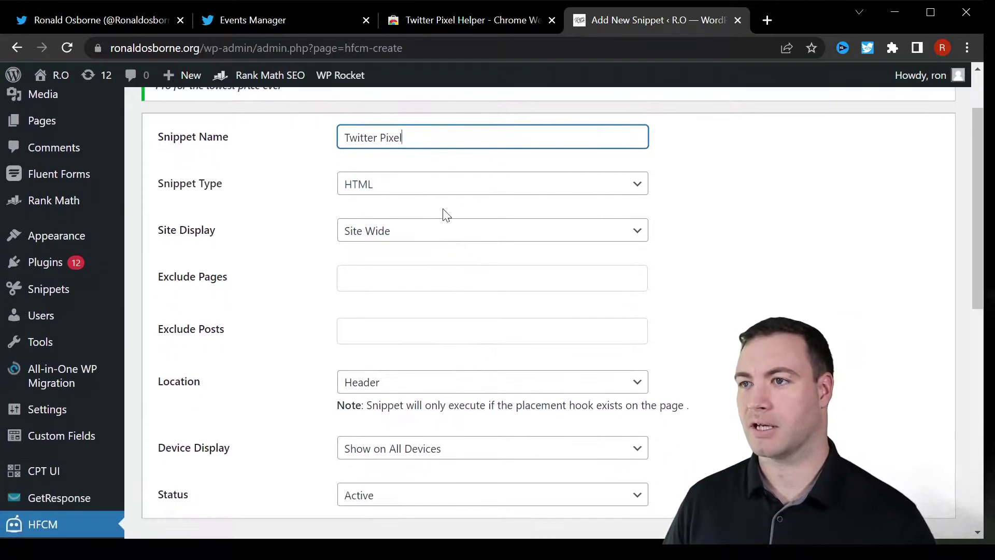
left_click(446, 231)
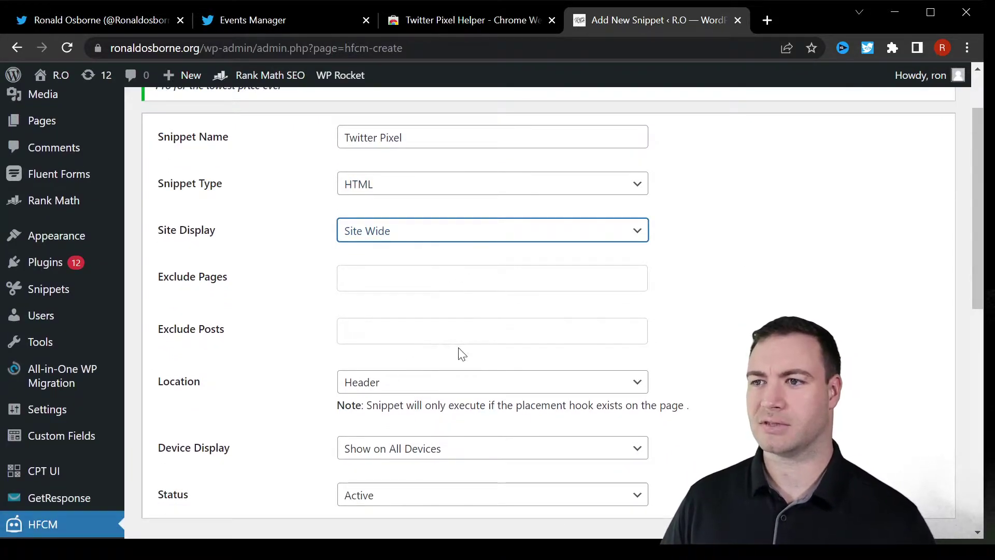
left_click(298, 253)
scroll(438, 288, "down", 1)
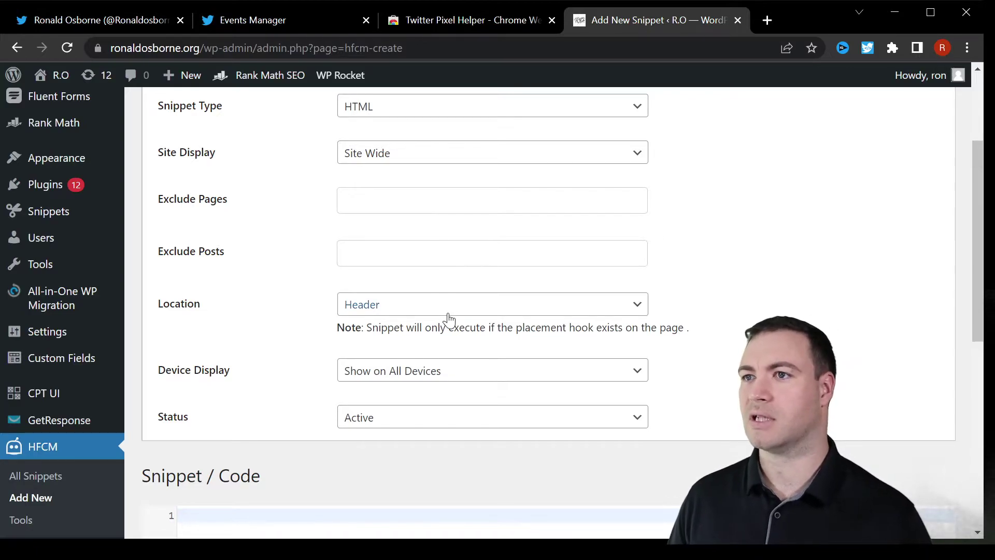
Step: Paste the Twitter tag code into the Twitter Pixel snippet's code box and save it
scroll(372, 306, "down", 5)
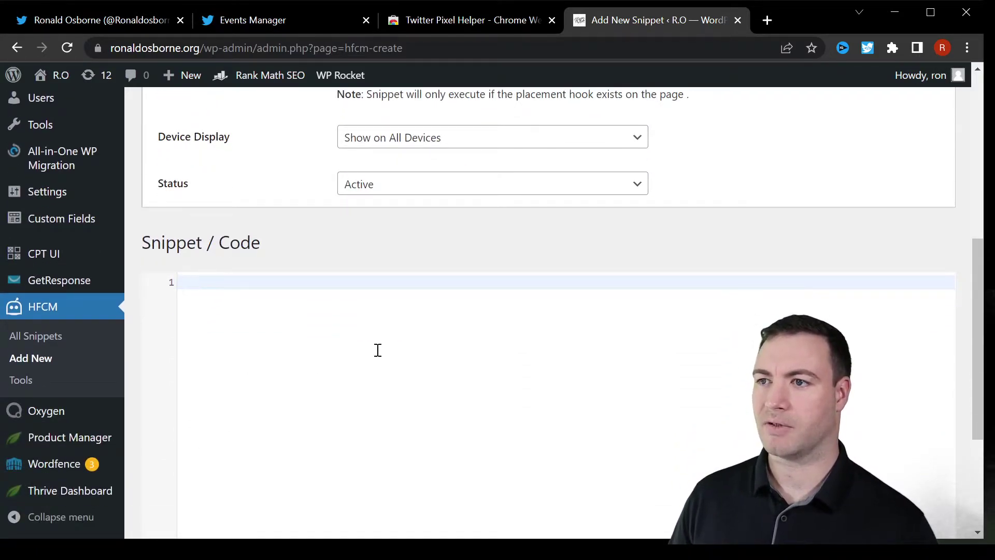
key("ctrl+v")
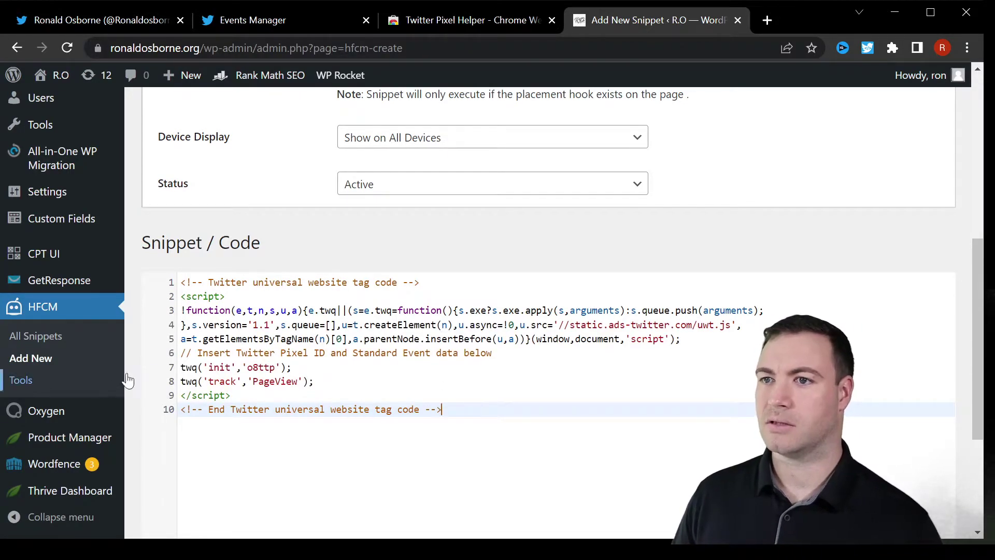
scroll(221, 393, "down", 4)
left_click(160, 477)
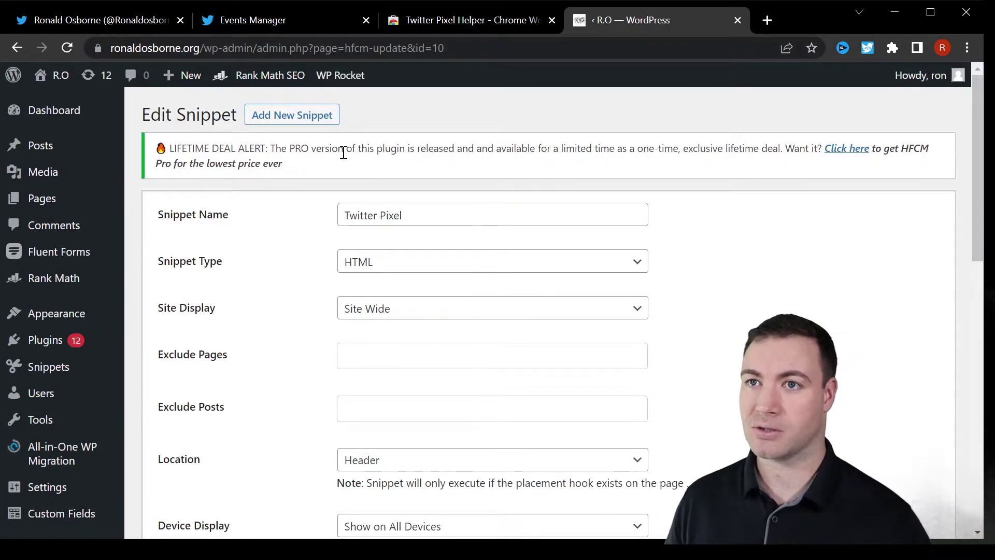
mouse_move(341, 75)
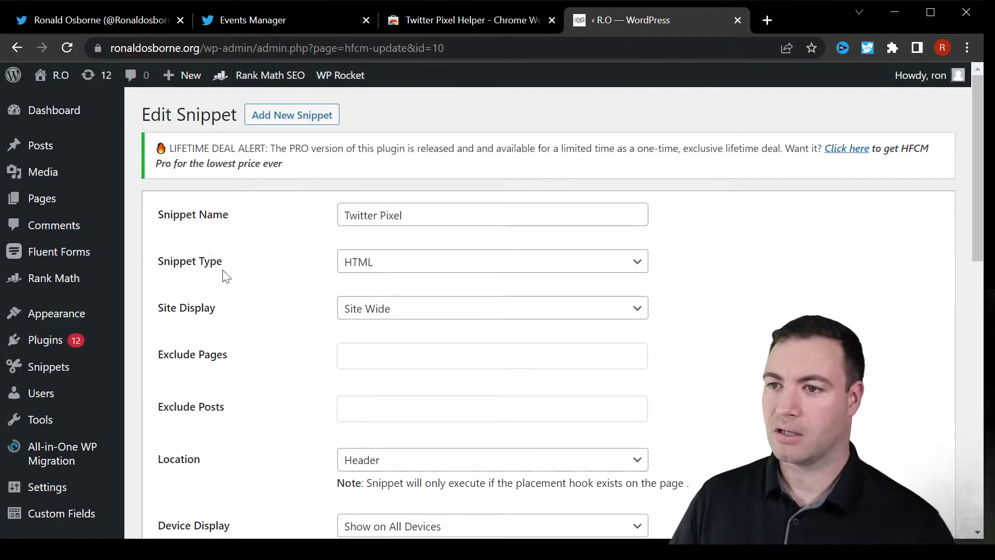
Step: Return to the Universal Website Tag setup and continue to the Add event form
left_click(227, 20)
scroll(473, 326, "down", 1)
scroll(473, 331, "down", 2)
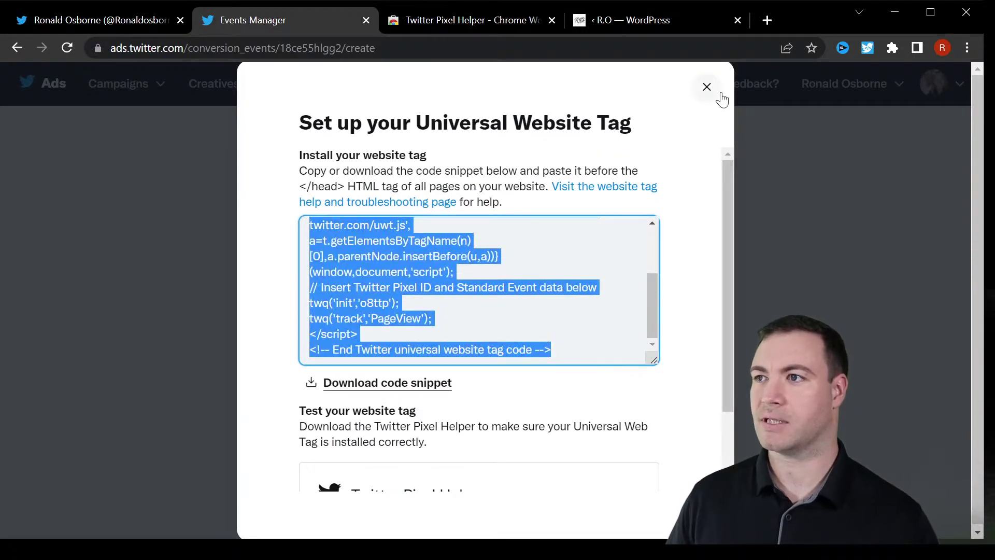
scroll(696, 362, "down", 2)
left_click(428, 476)
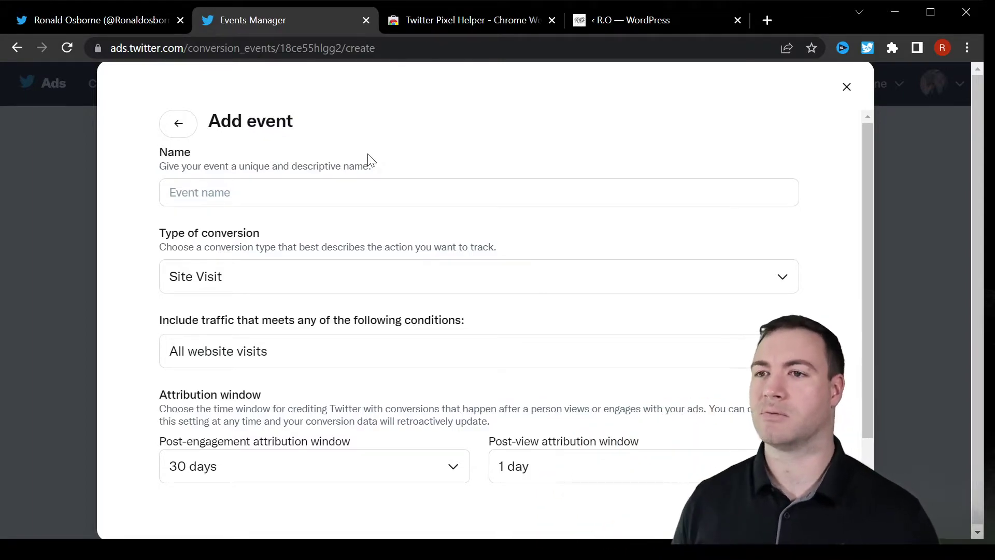
Step: Enter 'Site Traffic' as the event name, confirming Site Visit tracking all website visits
left_click(248, 194)
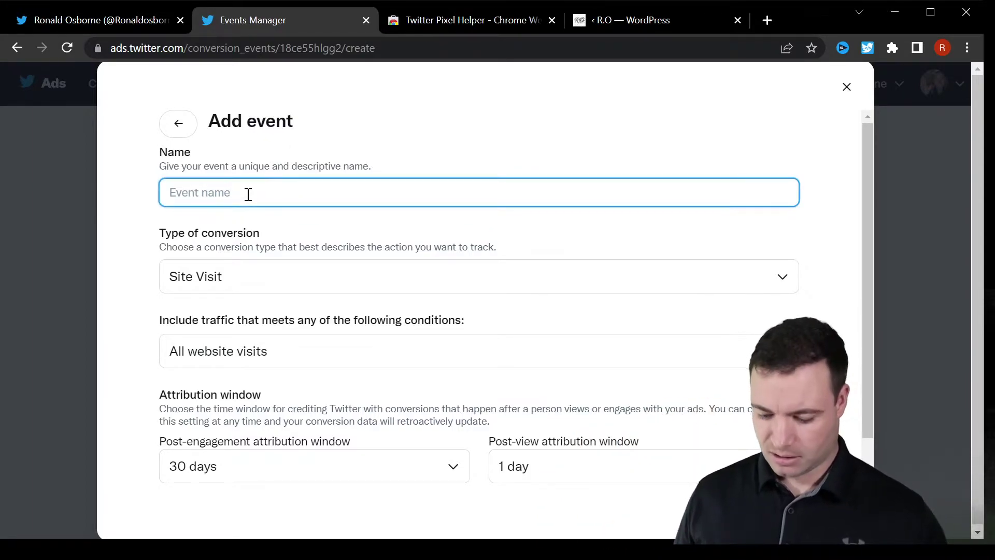
type("Site ")
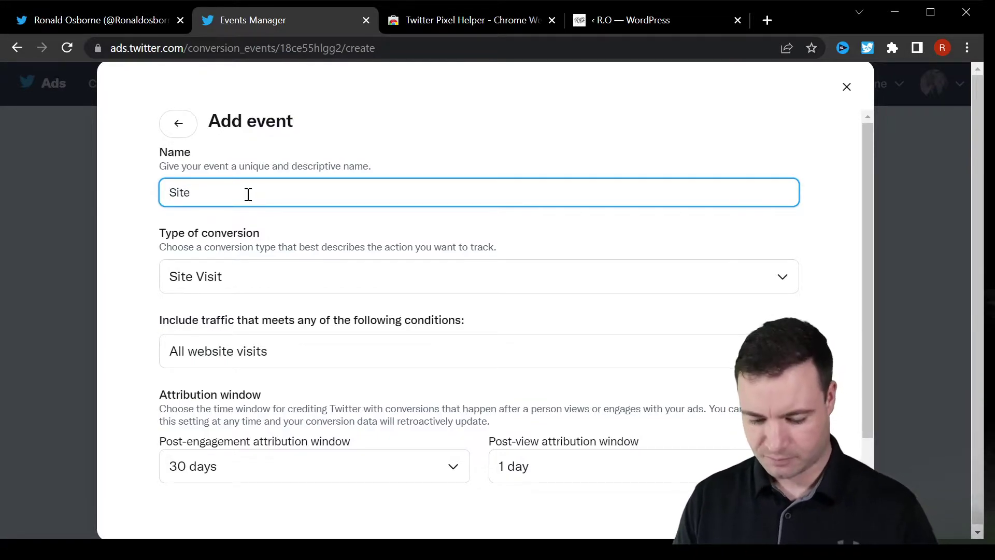
type("Traffic")
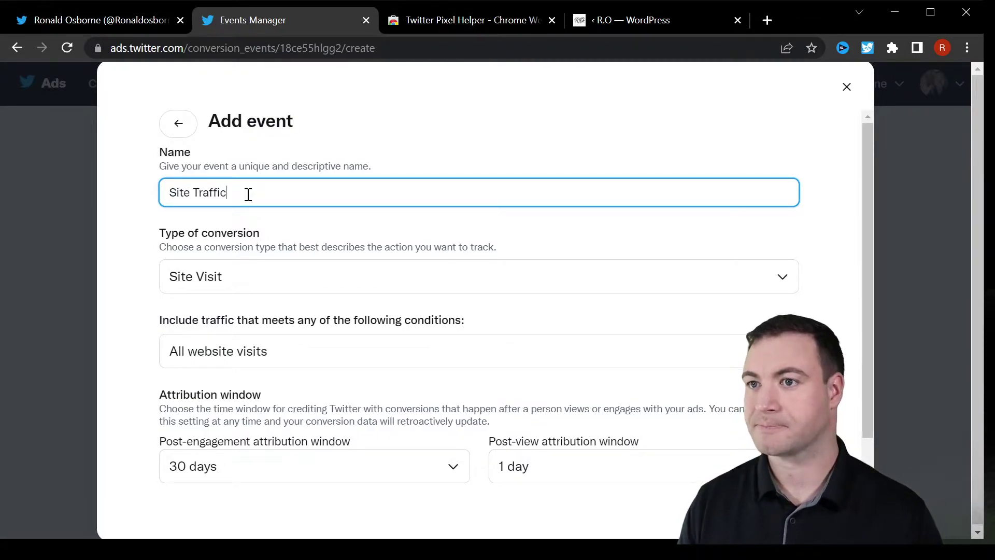
left_click(276, 283)
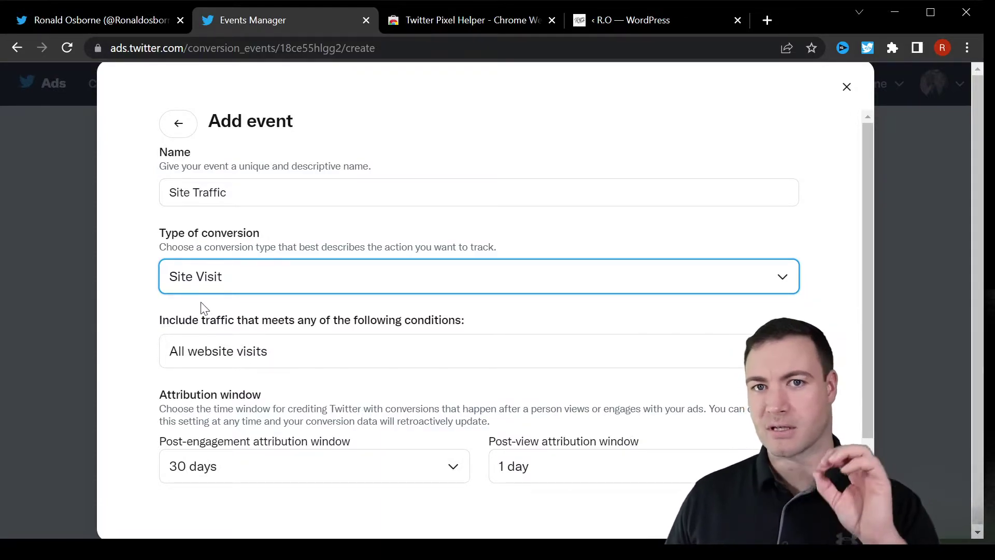
left_click(149, 269)
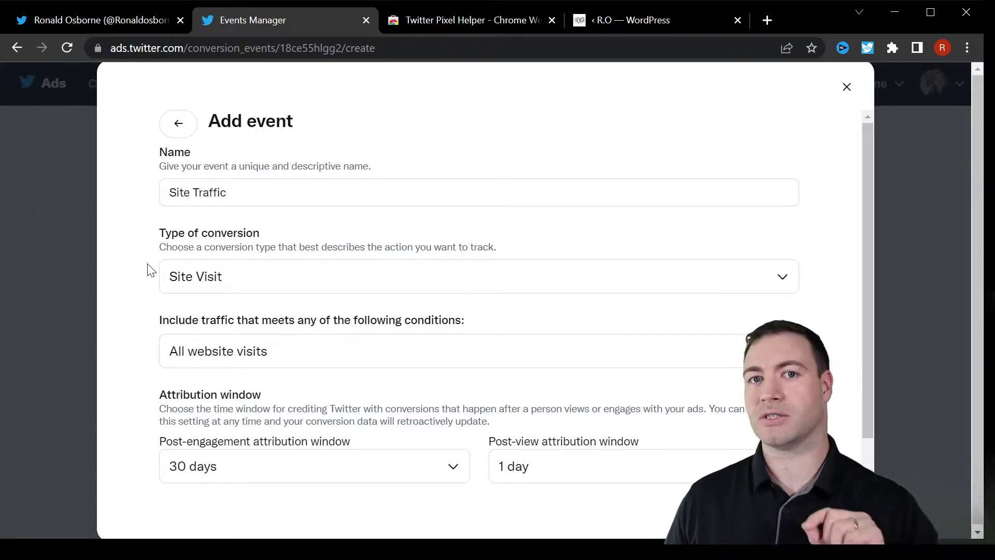
left_click(298, 355)
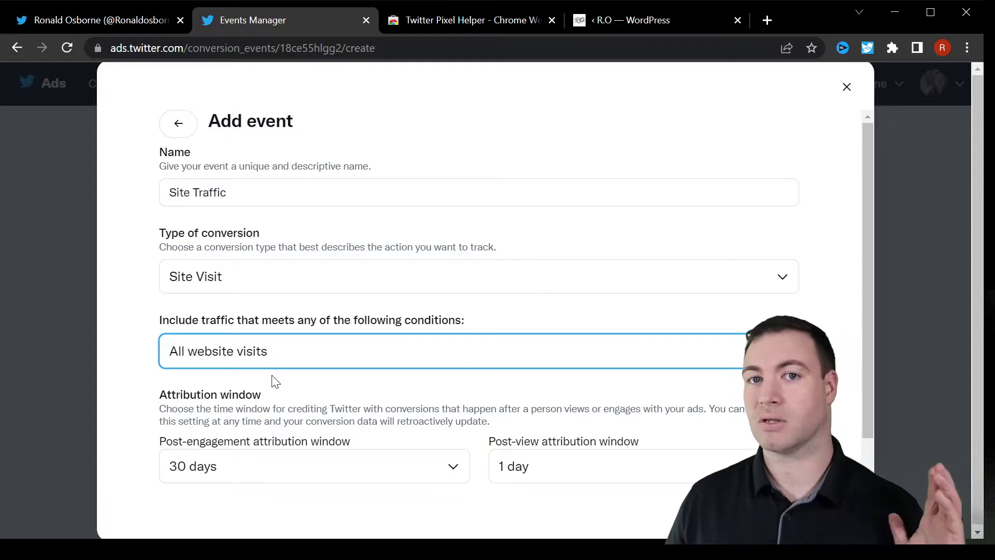
Step: Set a 7-day post-engagement window, keep post-view at 1 day, and save the event
scroll(373, 378, "down", 1)
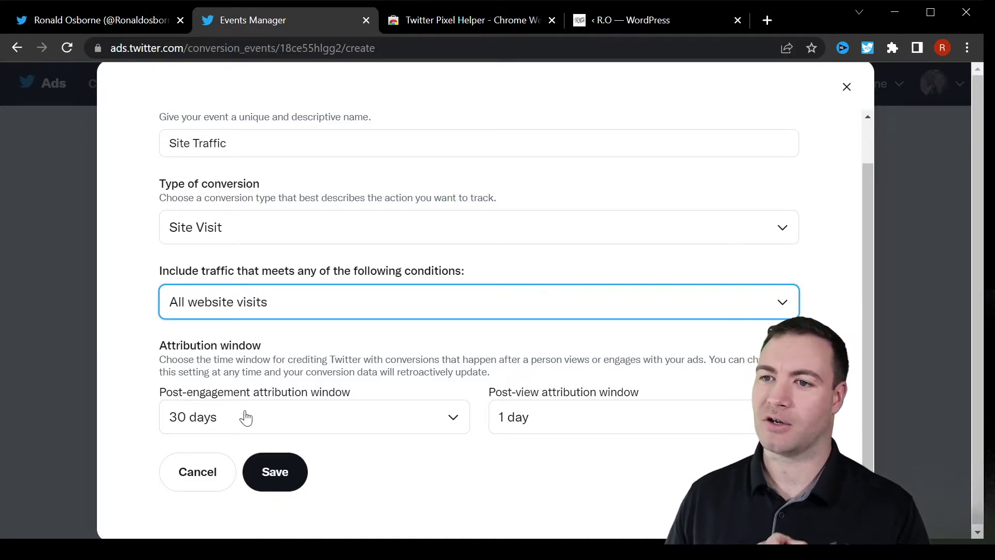
left_click(244, 415)
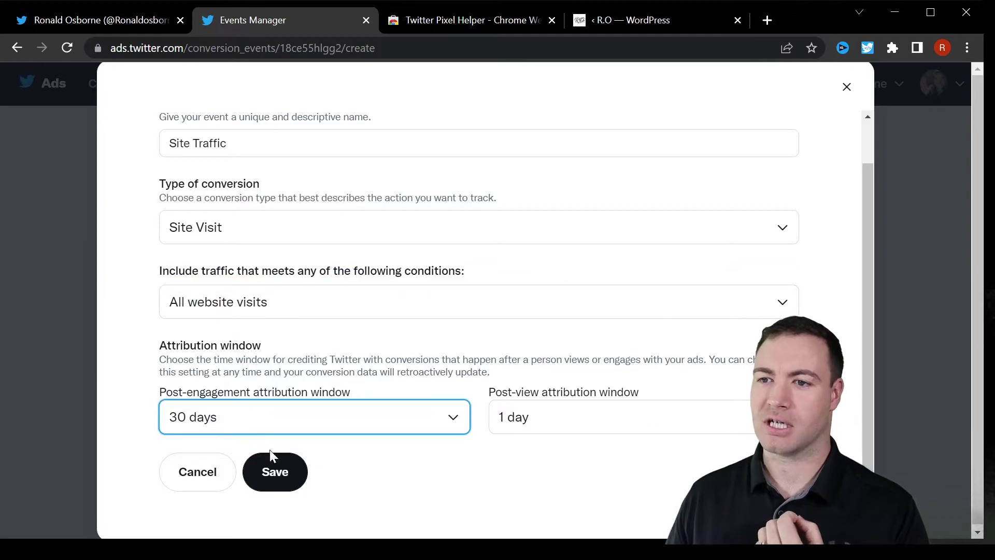
left_click(293, 506)
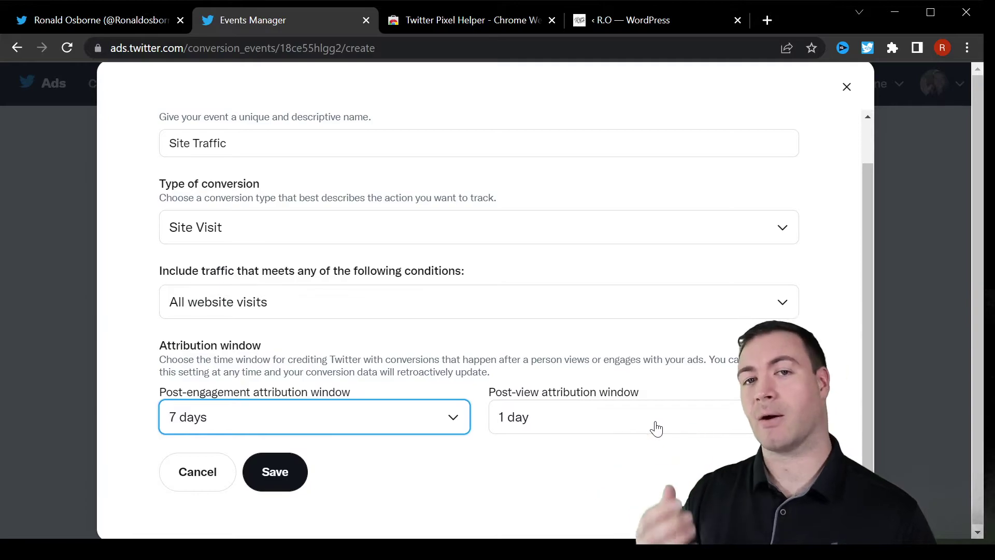
left_click(623, 418)
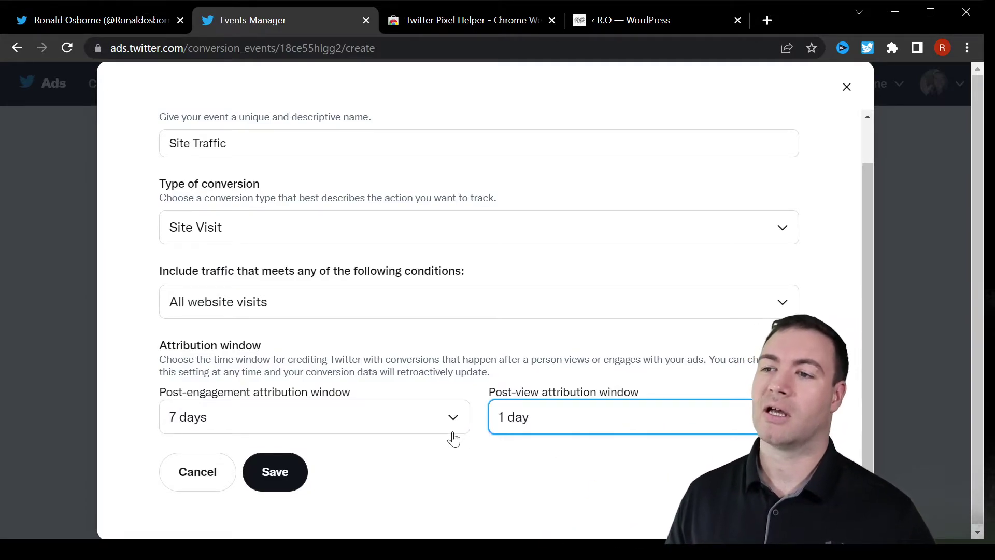
left_click(467, 458)
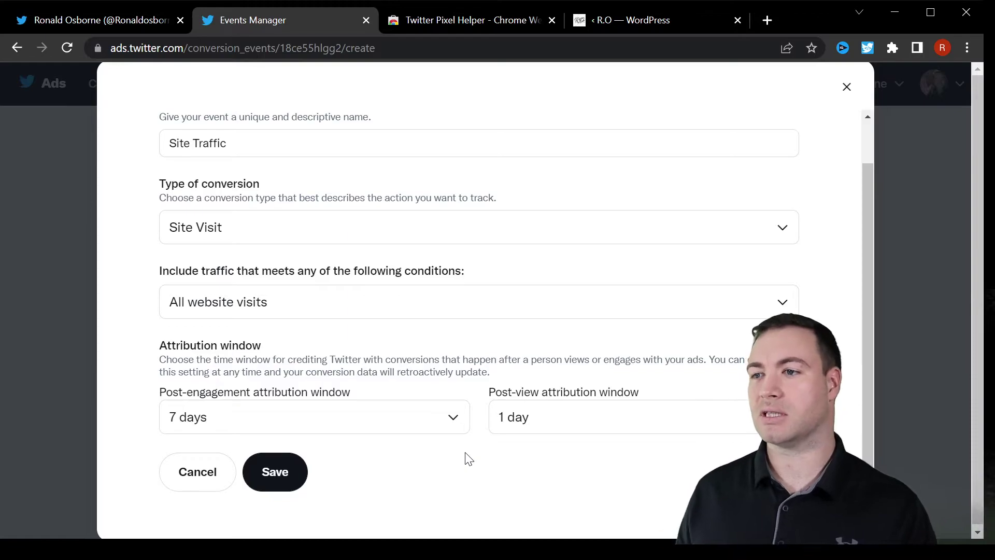
left_click(297, 480)
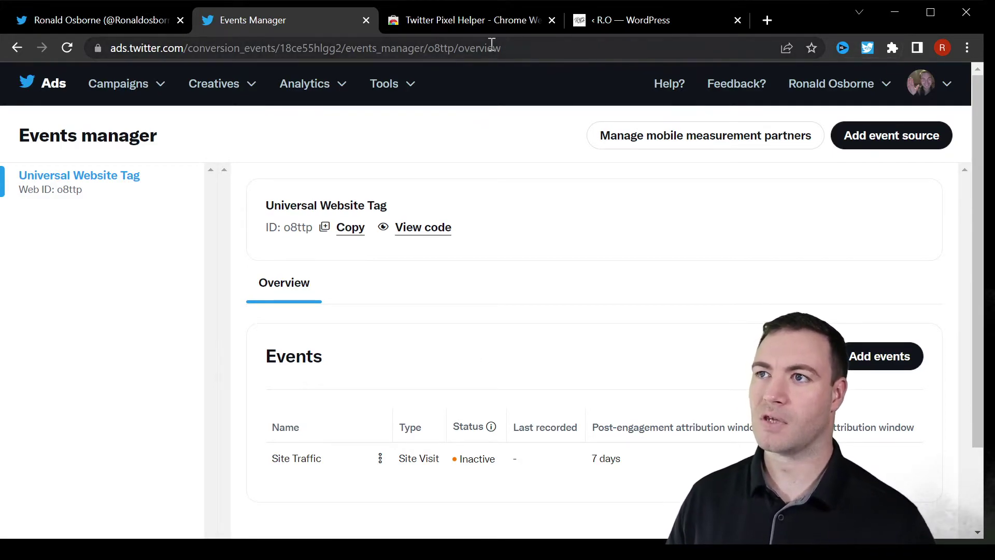
Step: Bring up the Twitter Pixel Helper Chrome Web Store listing to confirm it is installed
left_click(434, 19)
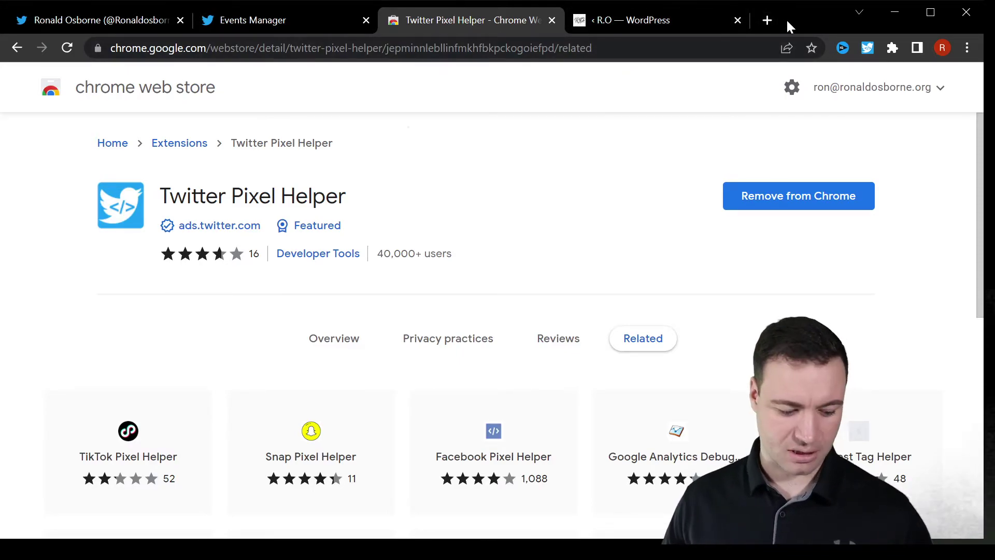
Step: Load the ronaldosborne.org homepage in a new tab so Pixel Helper detects one tag
left_click(767, 19)
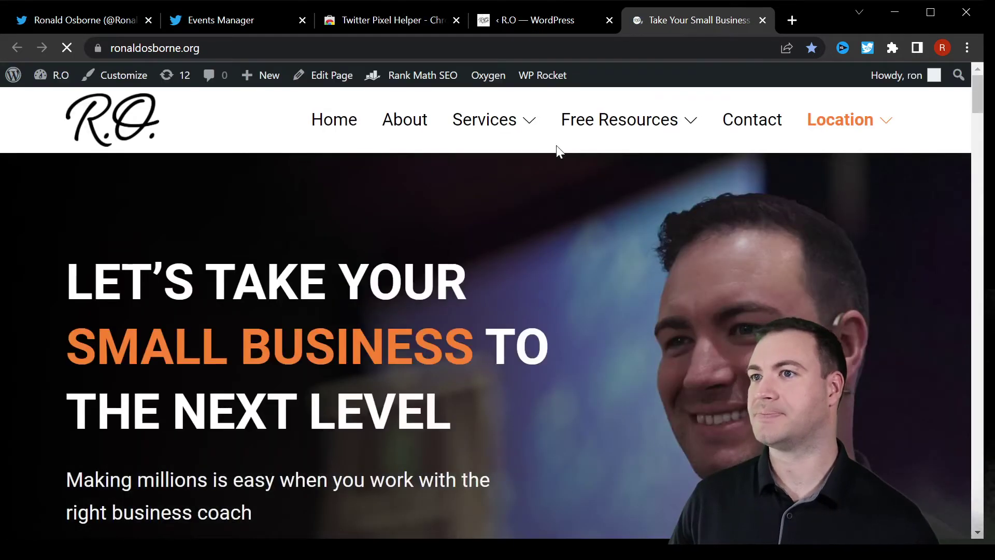
mouse_move(562, 279)
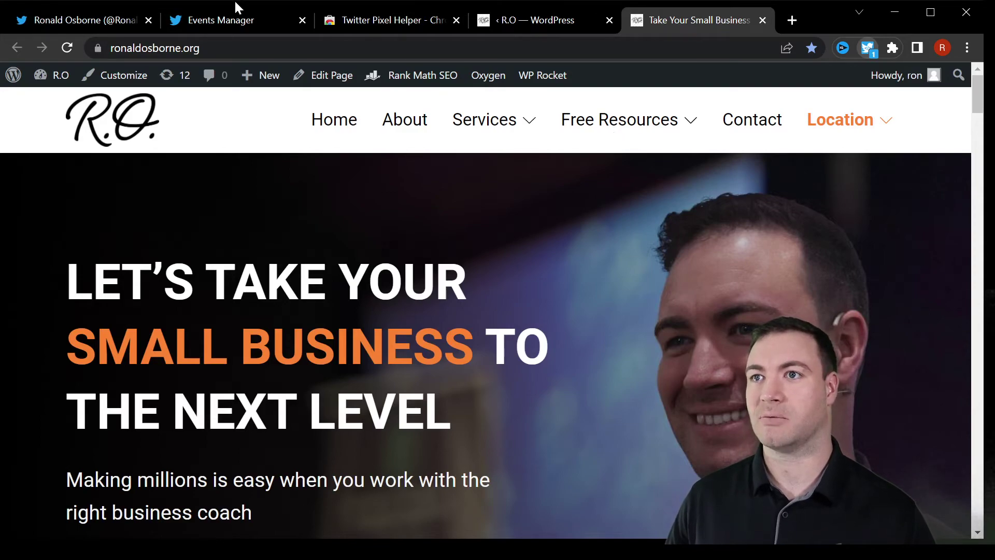
Step: Refresh Events Manager so Site Traffic shows Active, last recorded May 20, 2022 5:38 AM
left_click(233, 21)
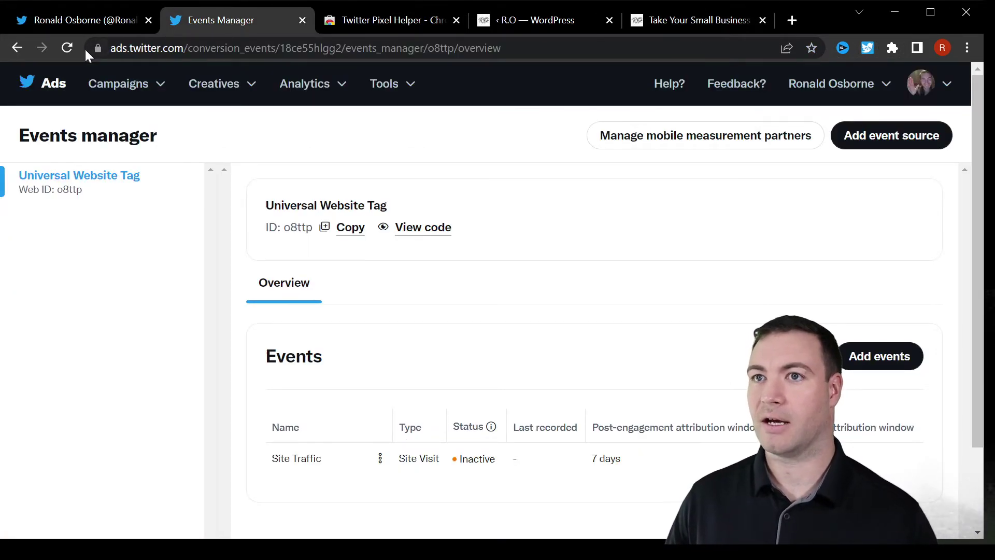
left_click(64, 52)
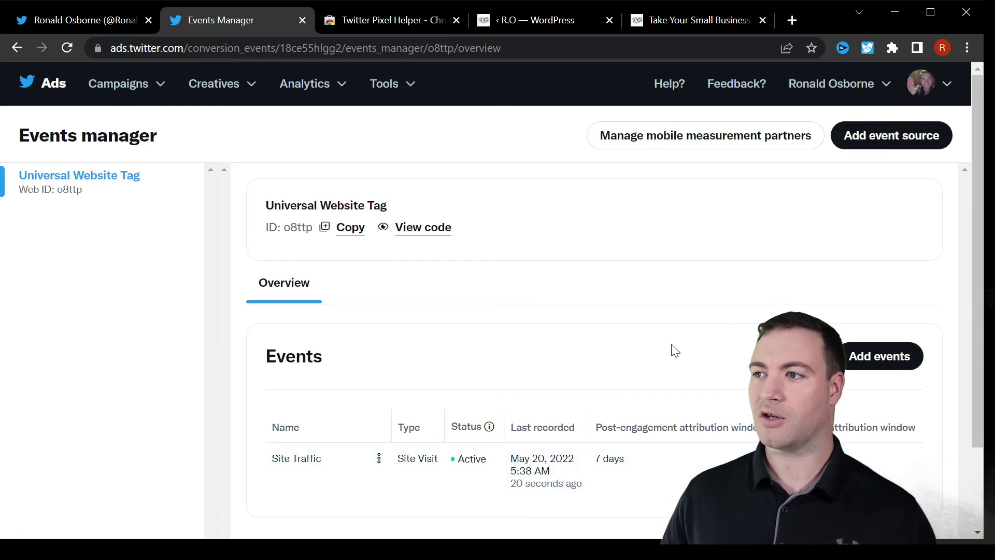
scroll(768, 326, "down", 2)
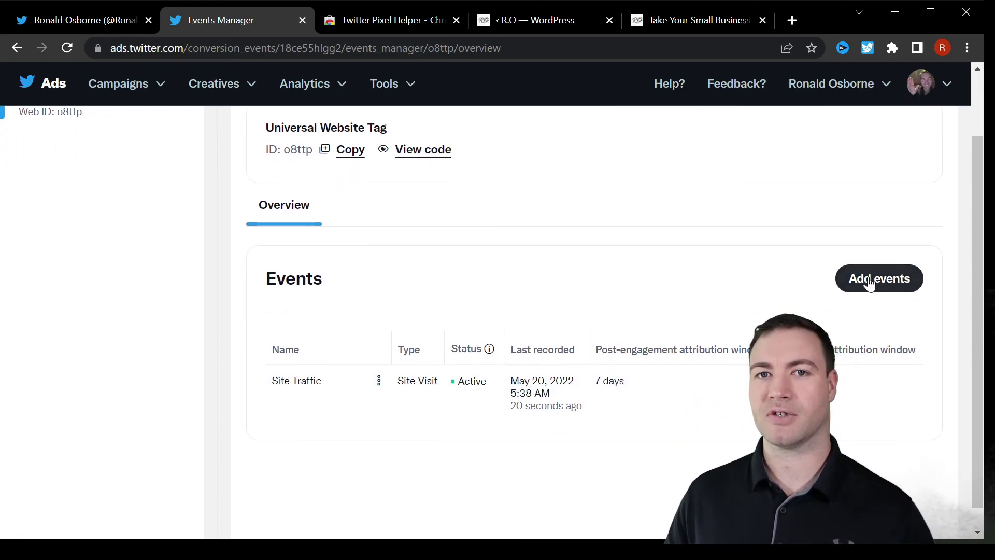